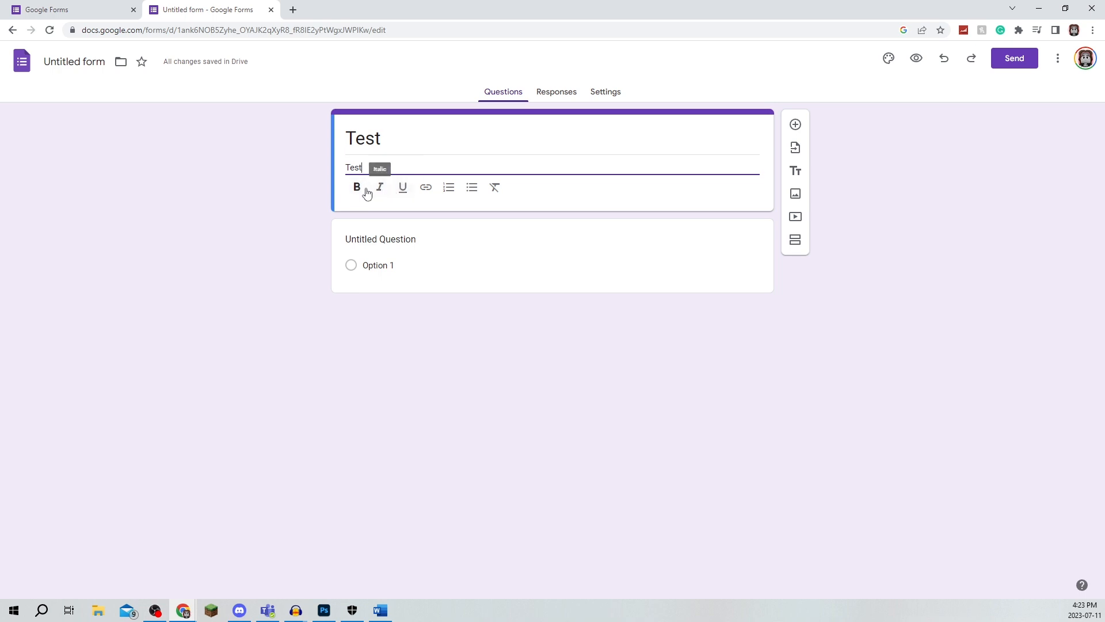
Step: Enter the first question's text as "What is 5 + 5?"
click(384, 357)
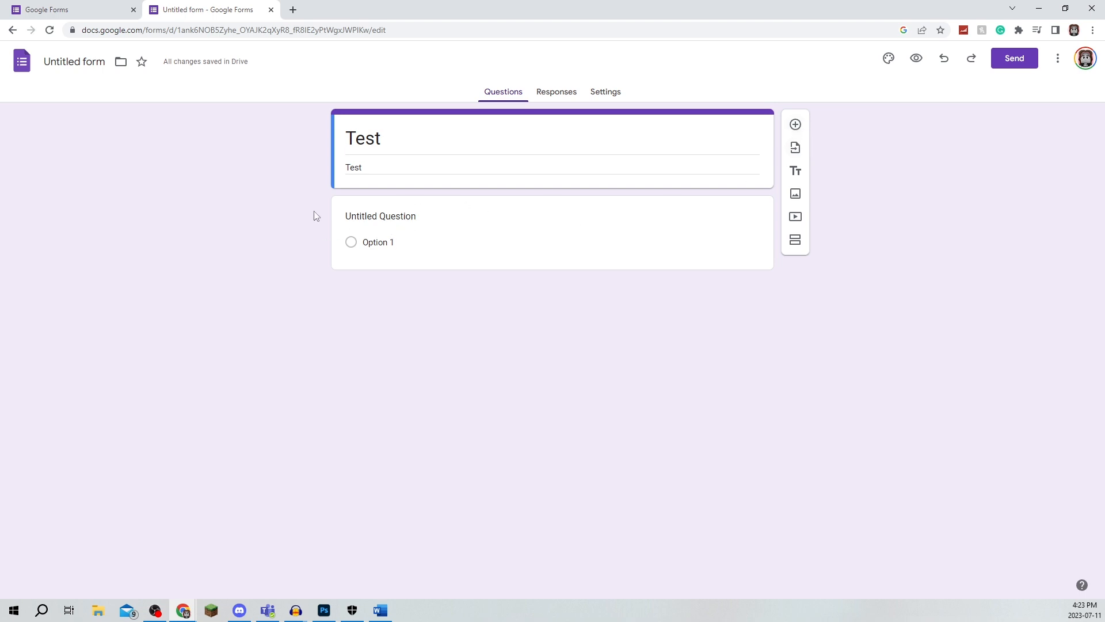
click(415, 220)
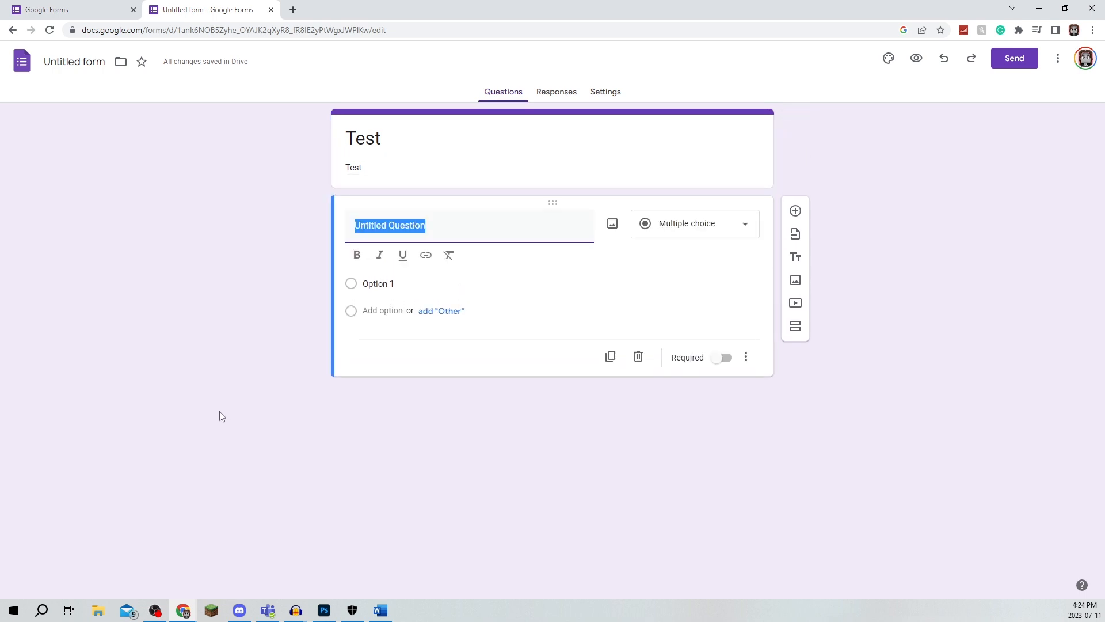
text(What is 5 + 5)
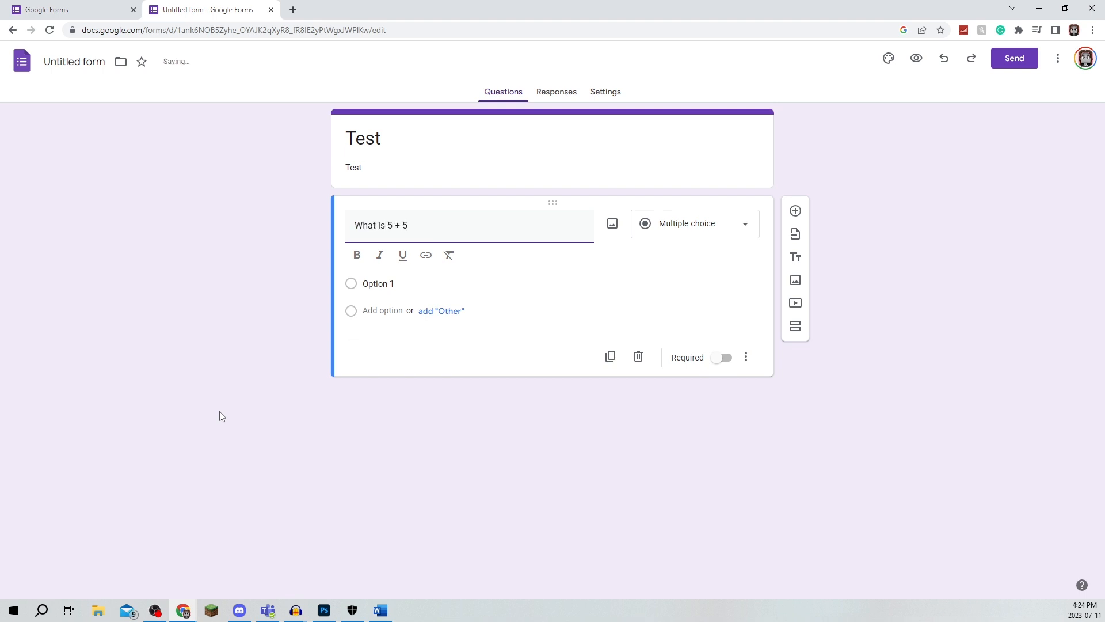
click(311, 386)
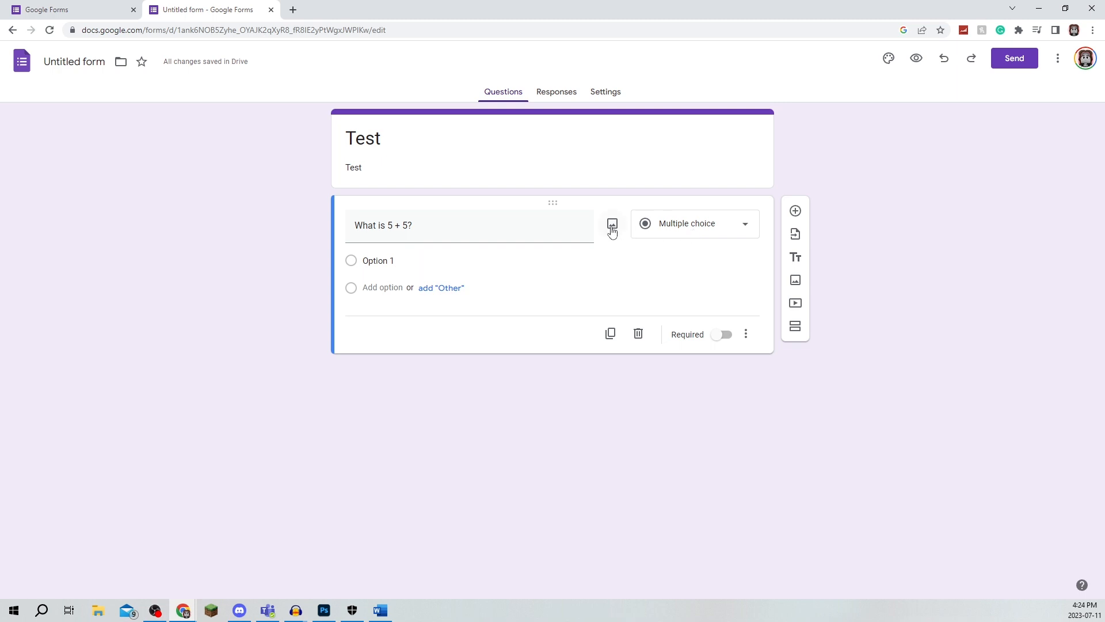
click(665, 233)
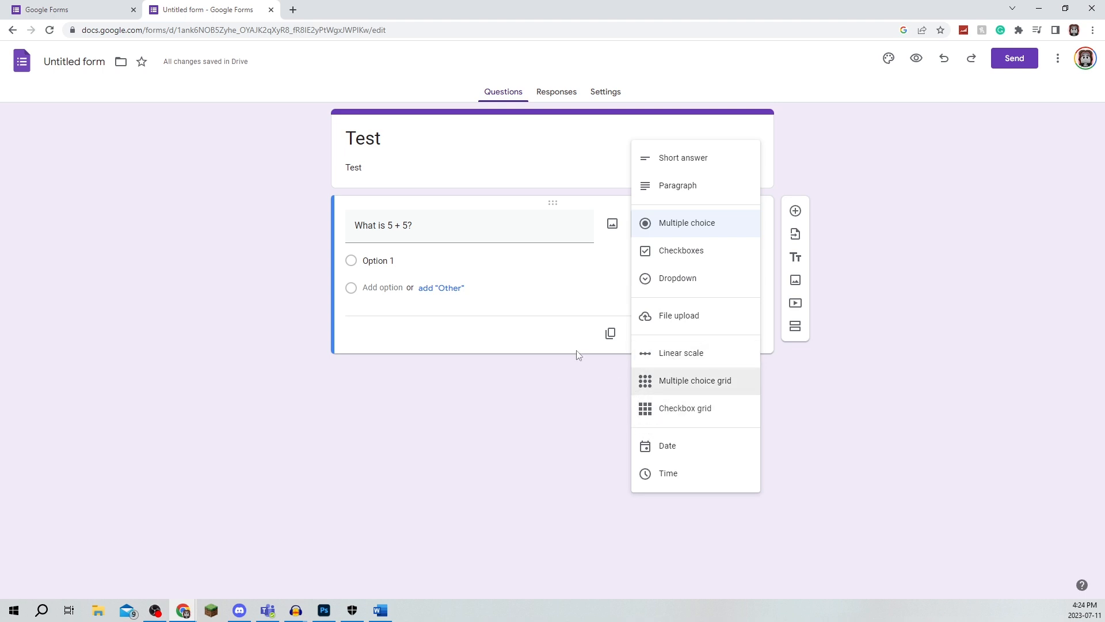
click(691, 235)
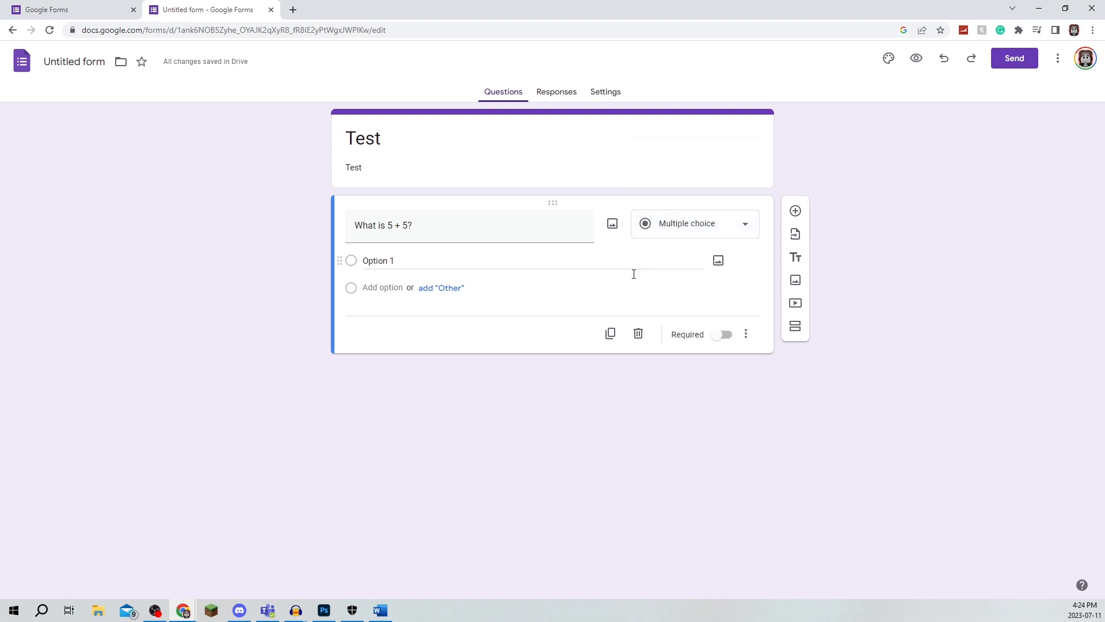
click(694, 231)
click(691, 251)
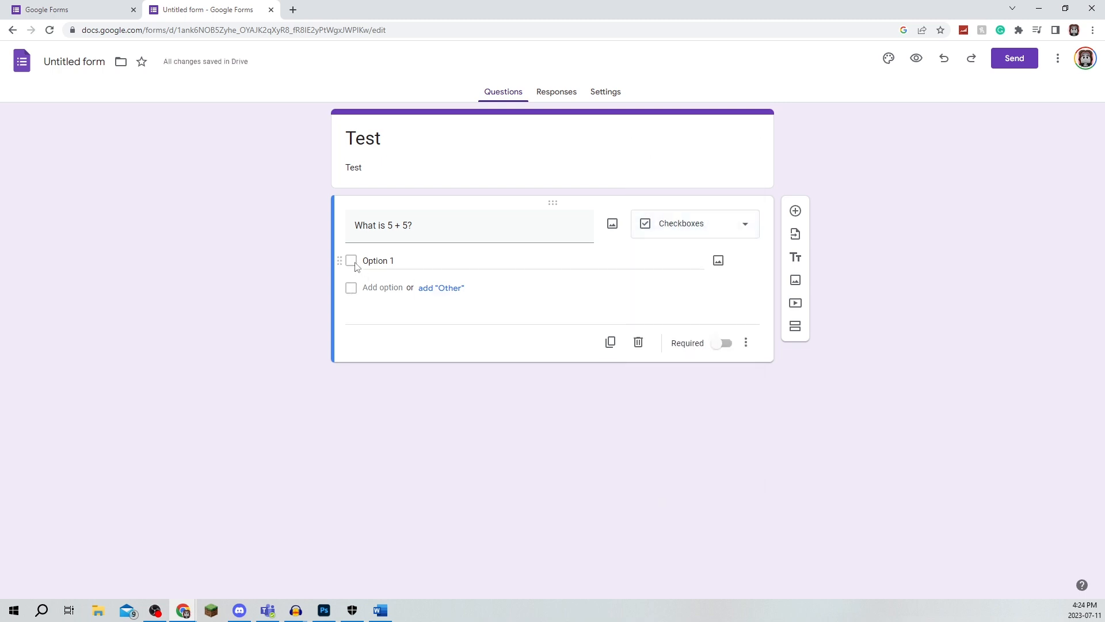
click(665, 237)
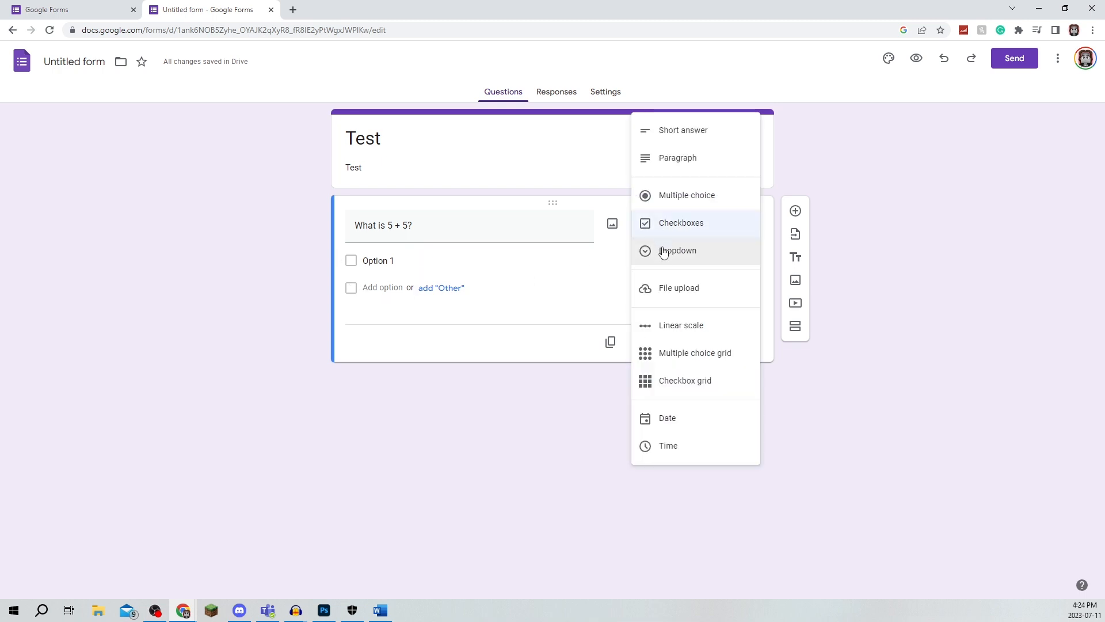
click(662, 252)
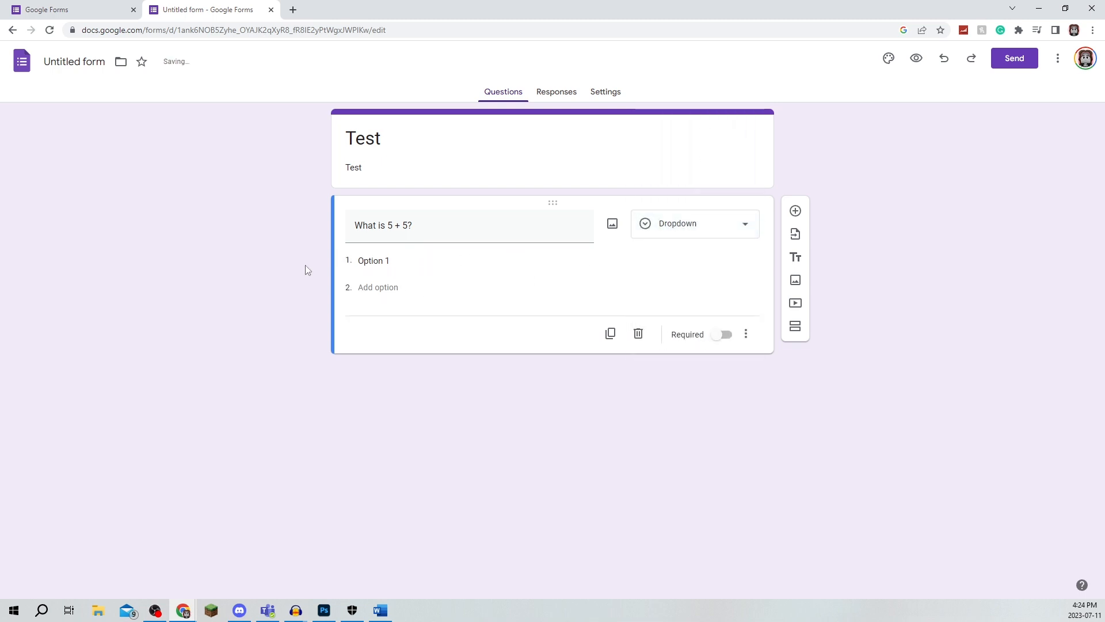
click(724, 232)
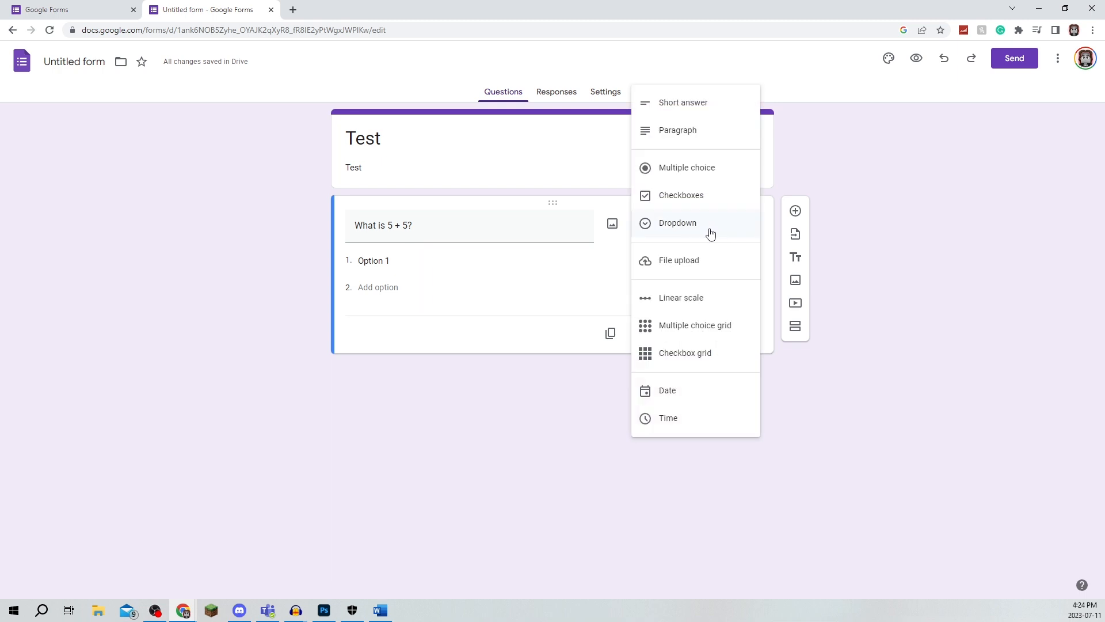
click(698, 175)
Step: Fill in the question's answer options as 12, 10 and 3
click(416, 258)
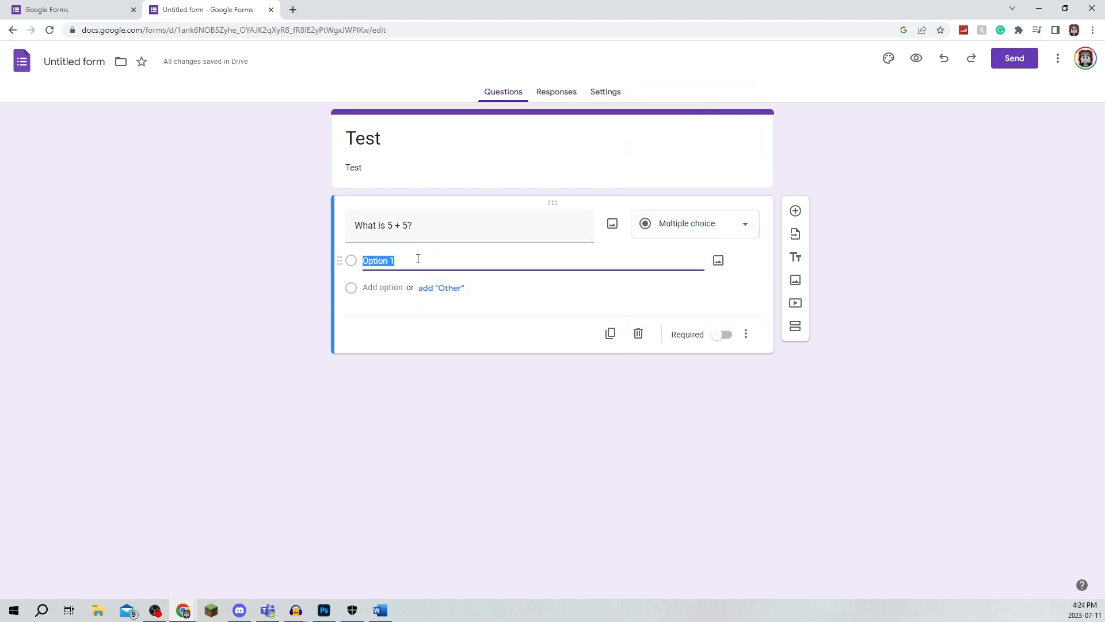
text(12)
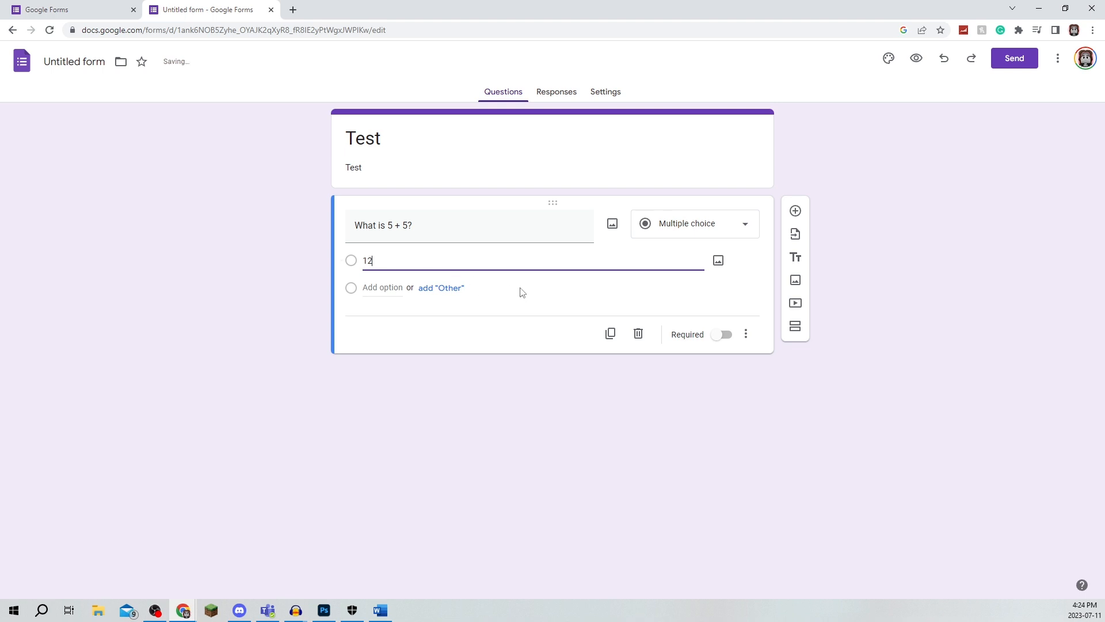
click(383, 288)
text(10)
click(385, 315)
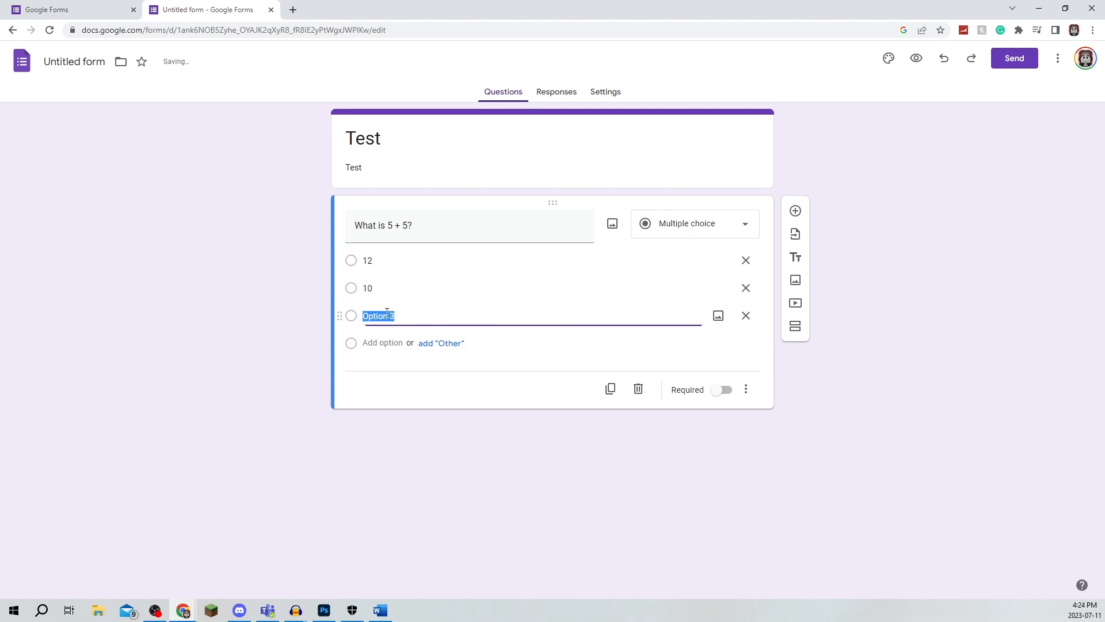
text(3)
click(430, 443)
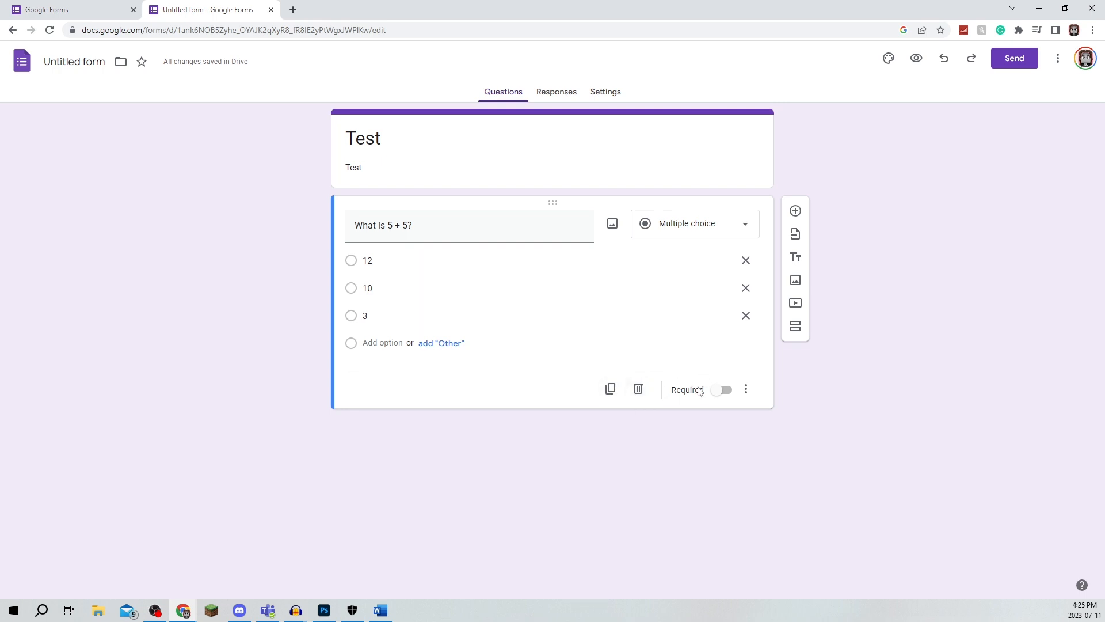
Step: Make the question required
click(721, 393)
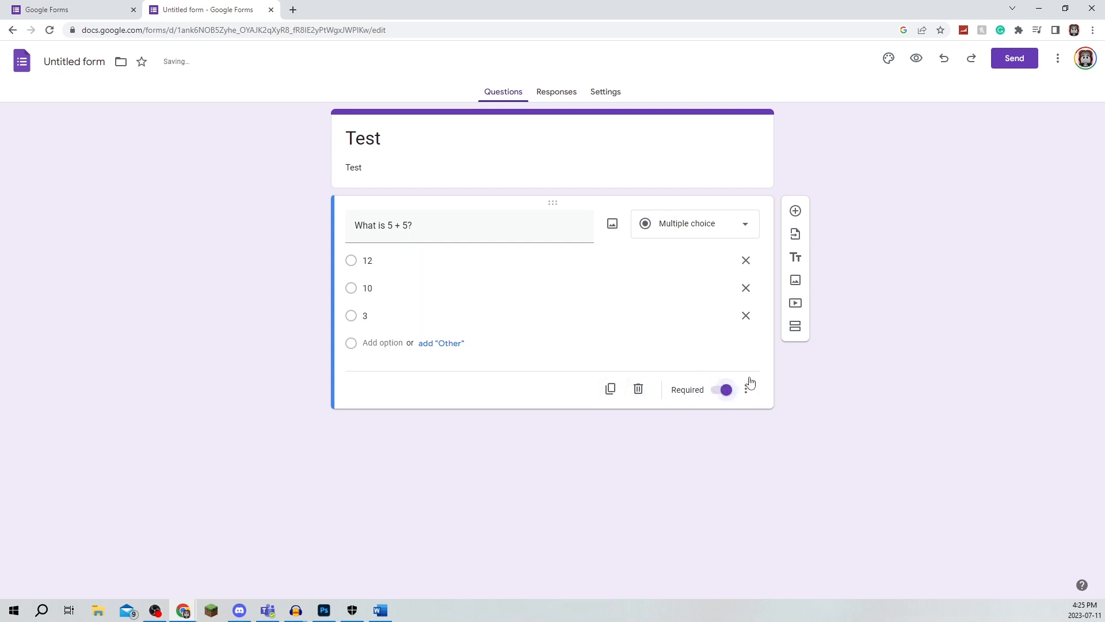
click(720, 393)
click(720, 392)
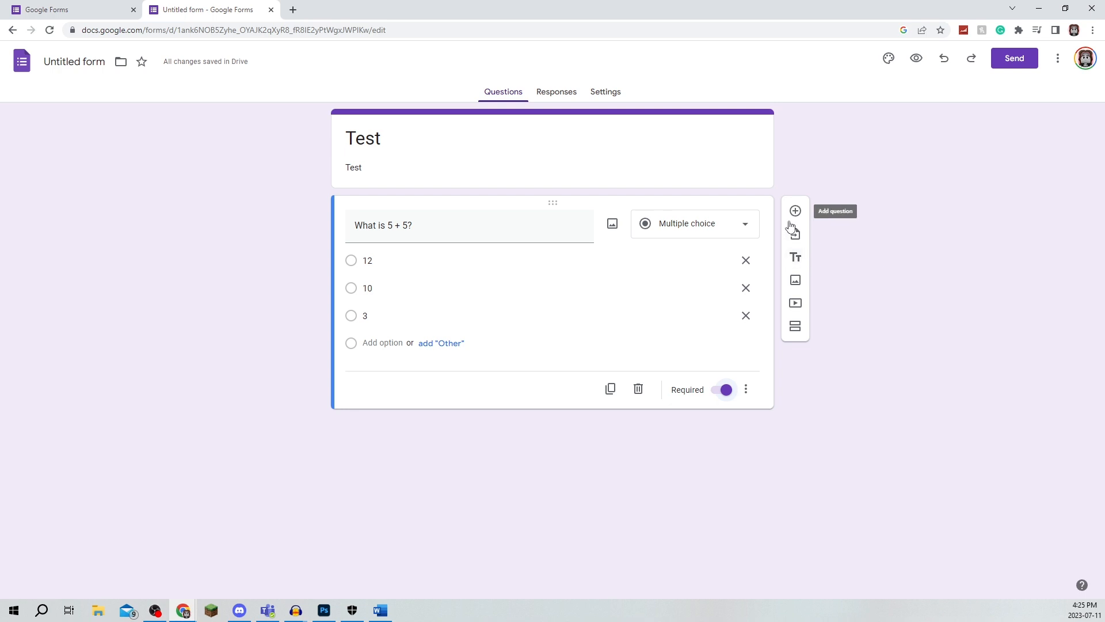
Step: Add a second section to the form and a new question inside it
click(795, 328)
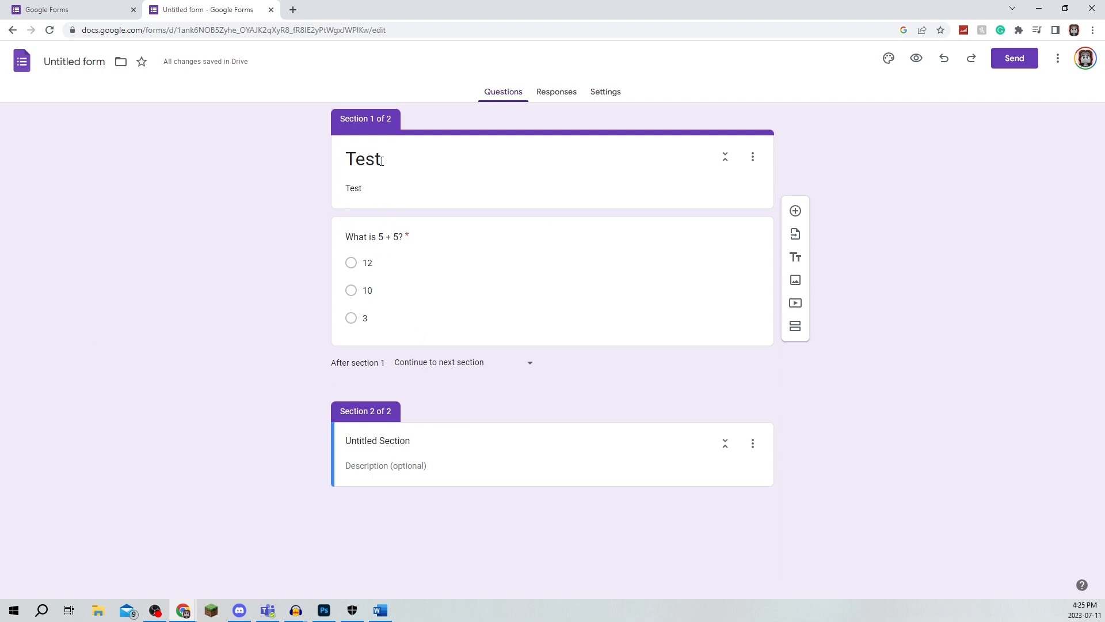
click(392, 438)
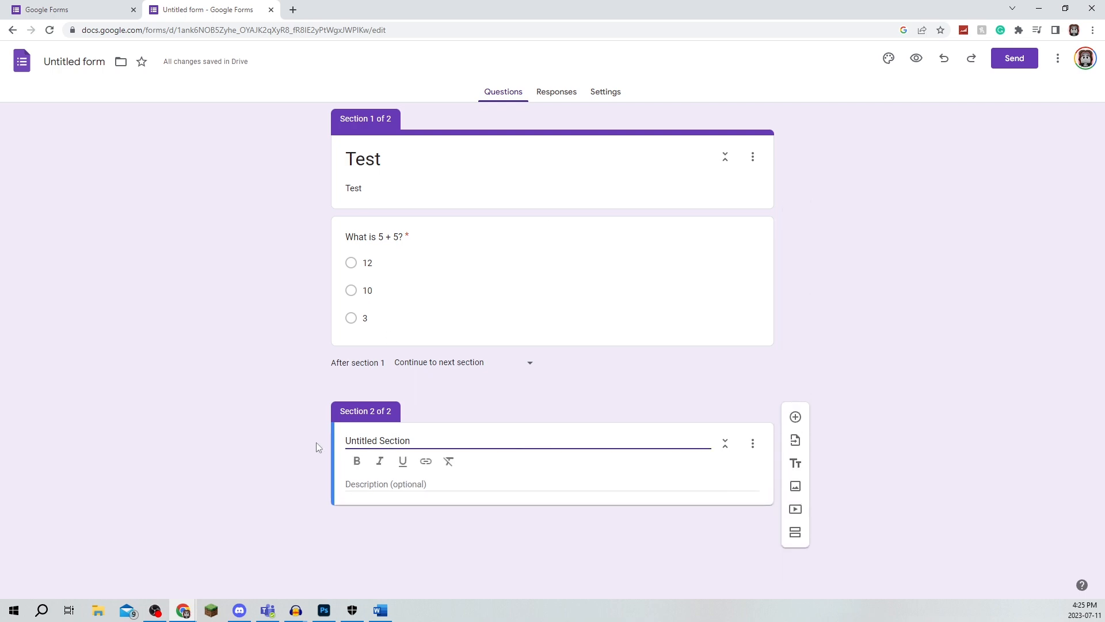
click(291, 456)
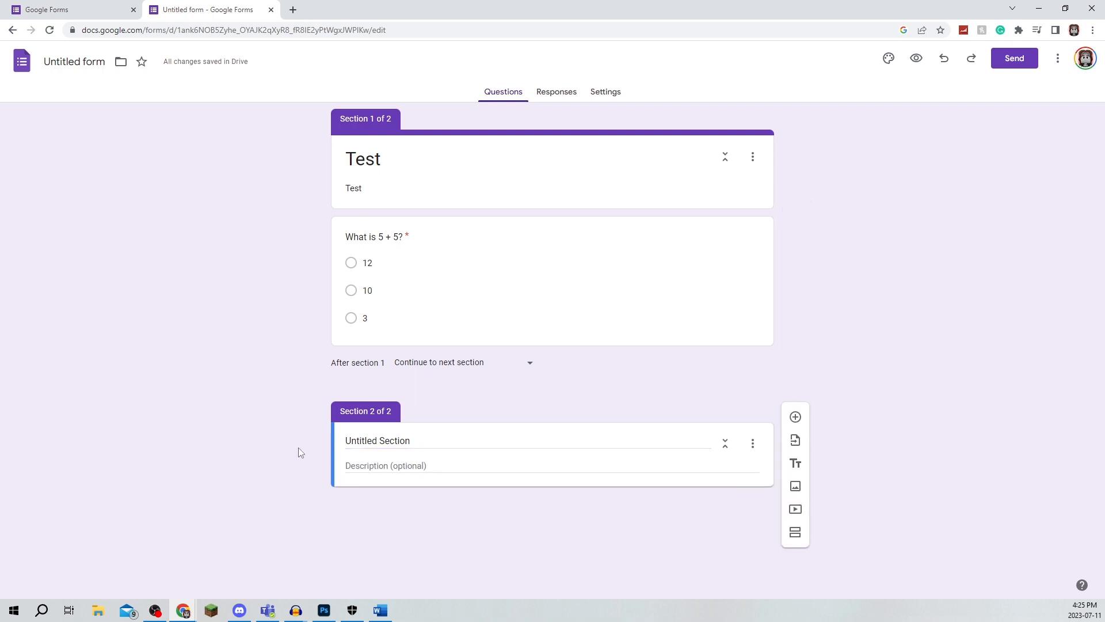
click(795, 417)
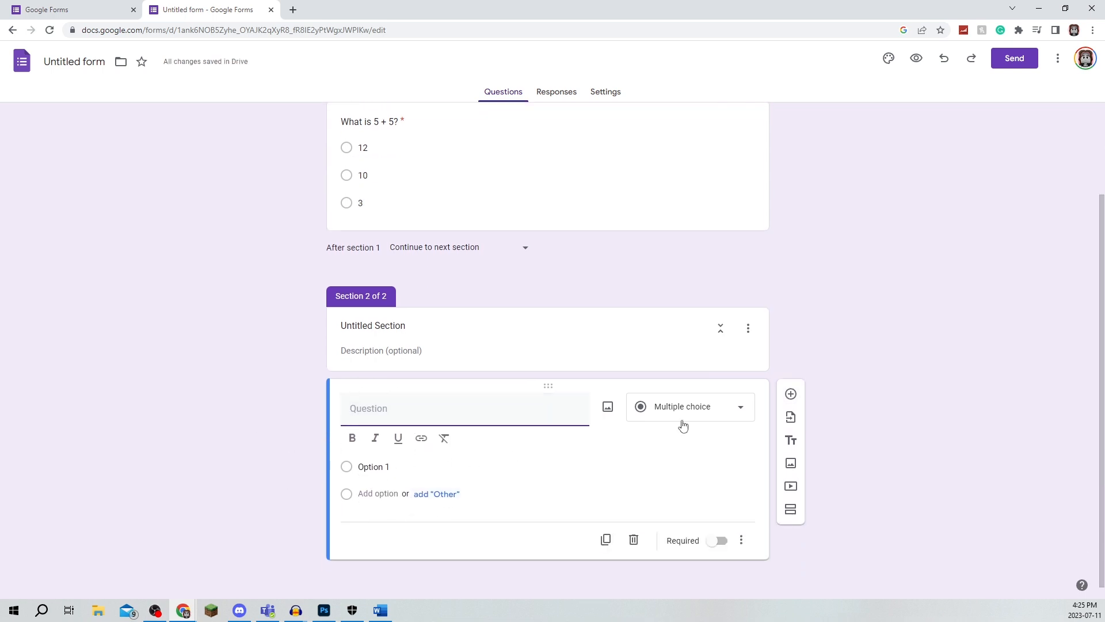
Step: Delete the second section
scroll(356, 404, up, 2)
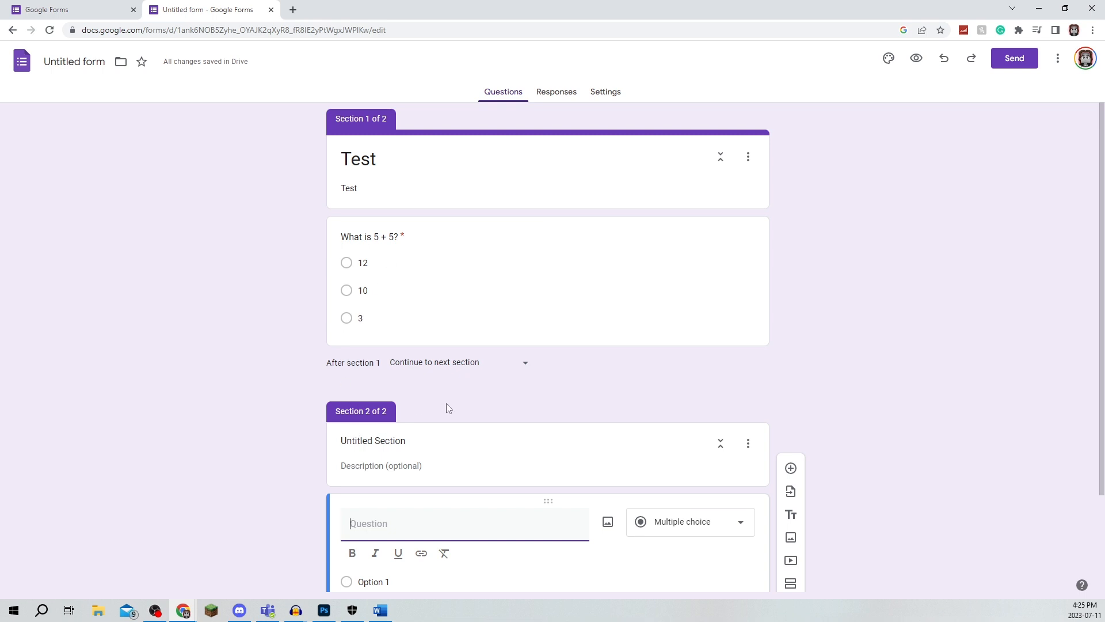
click(748, 443)
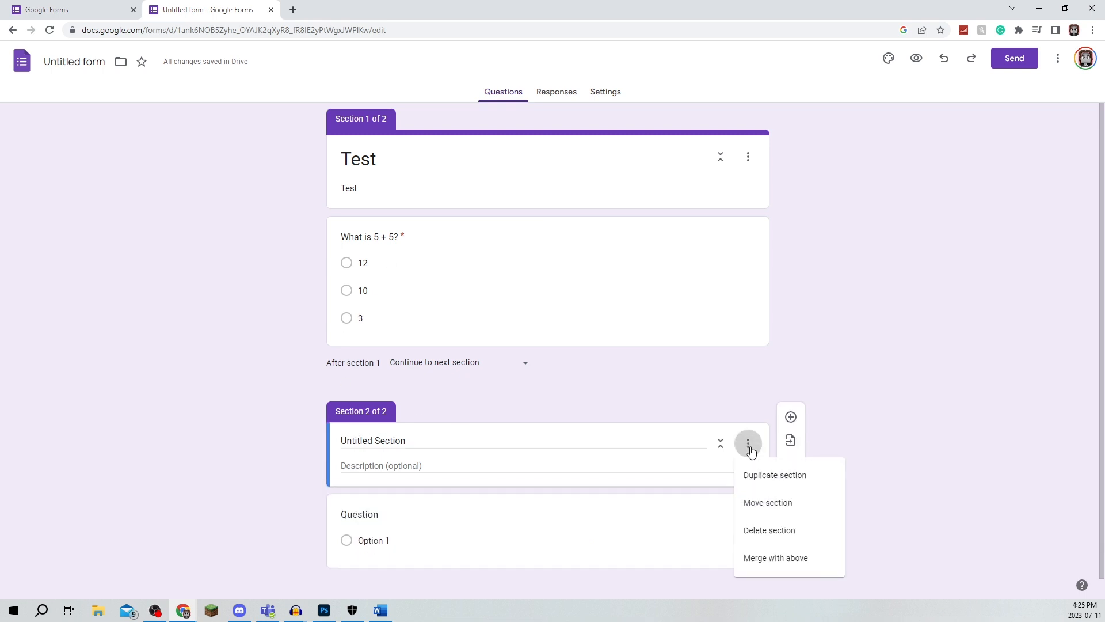
click(763, 529)
click(629, 369)
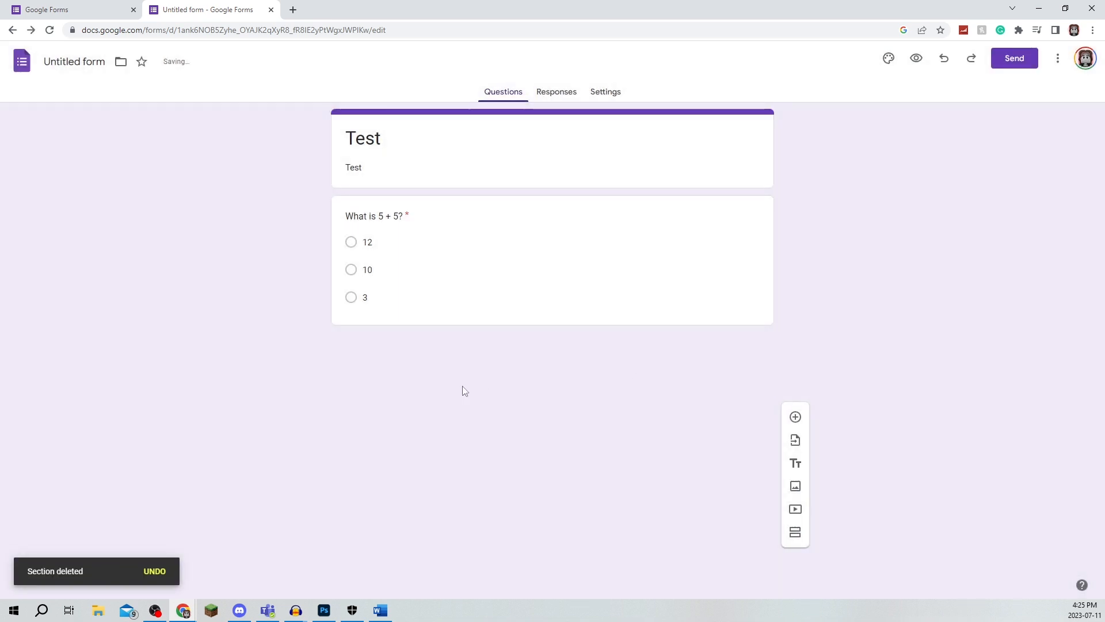
Step: Turn the form into a quiz in the settings
click(568, 100)
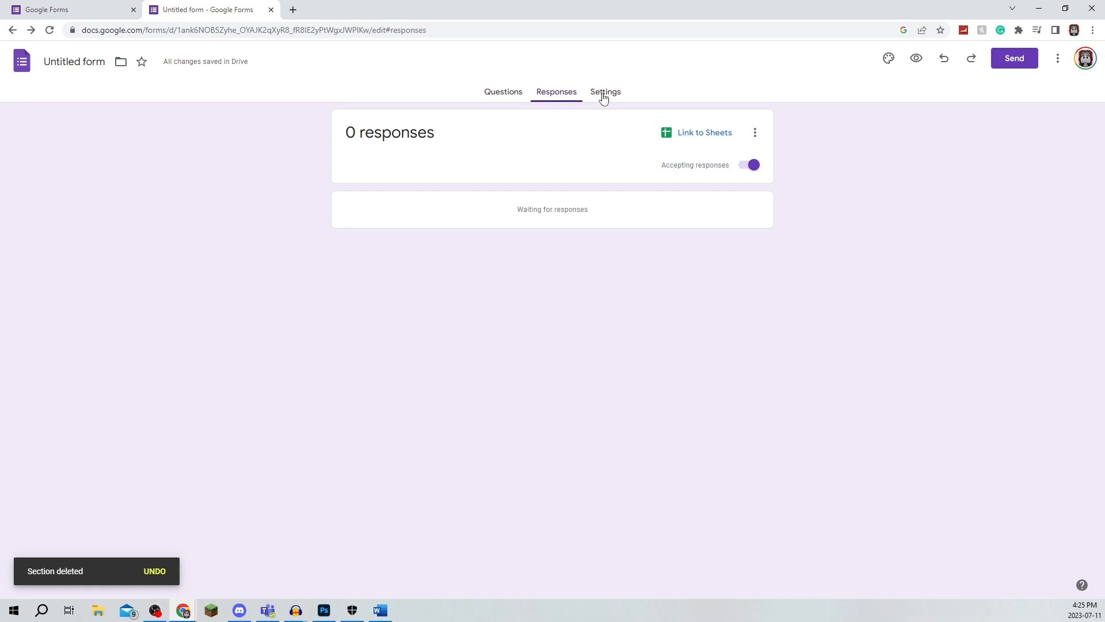
click(604, 98)
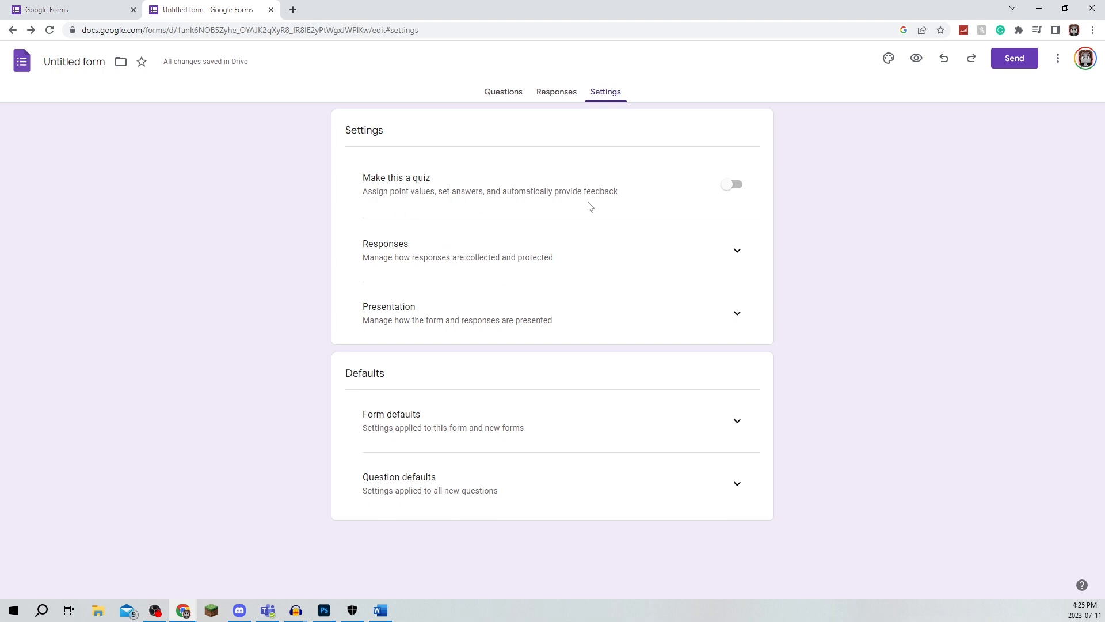
click(743, 191)
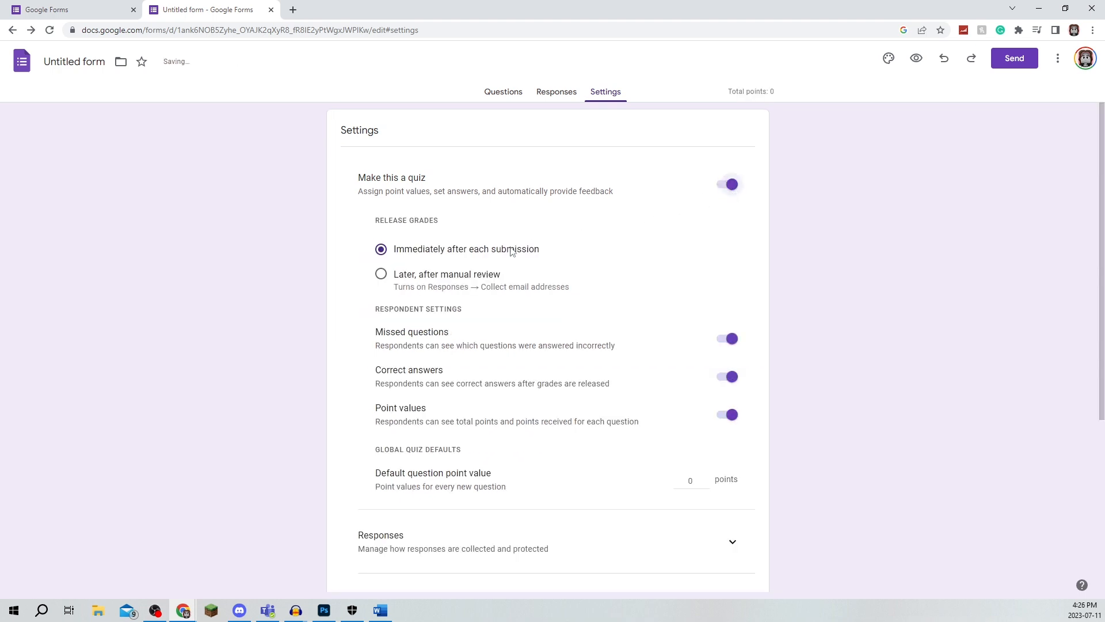
Step: Expand and review the Responses, Form defaults and Question defaults settings
scroll(402, 299, down, 4)
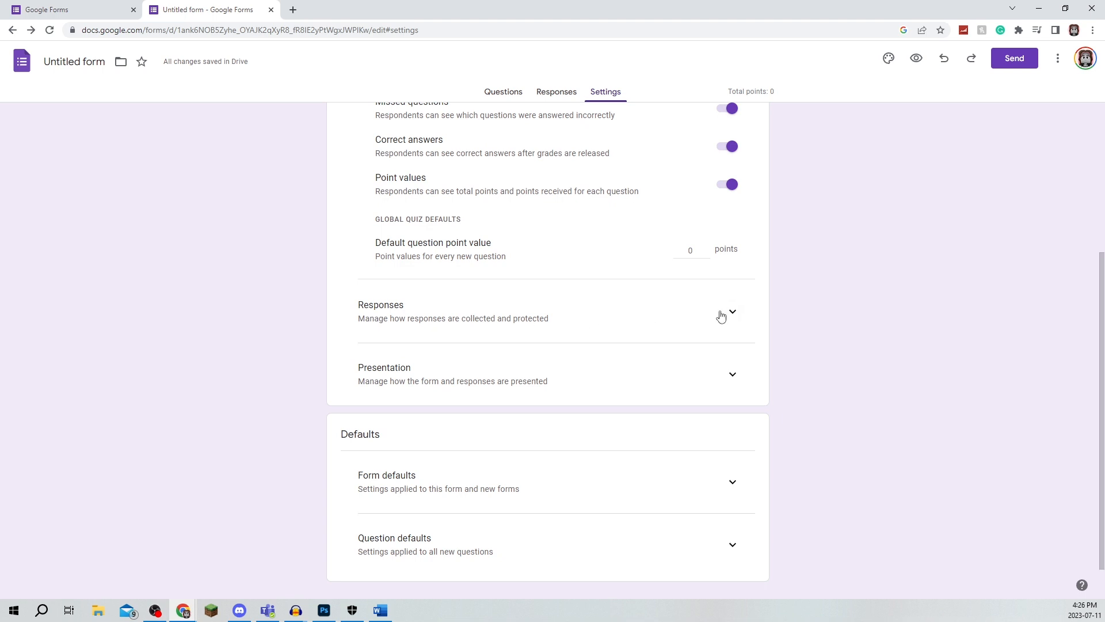
click(721, 316)
scroll(414, 283, down, 2)
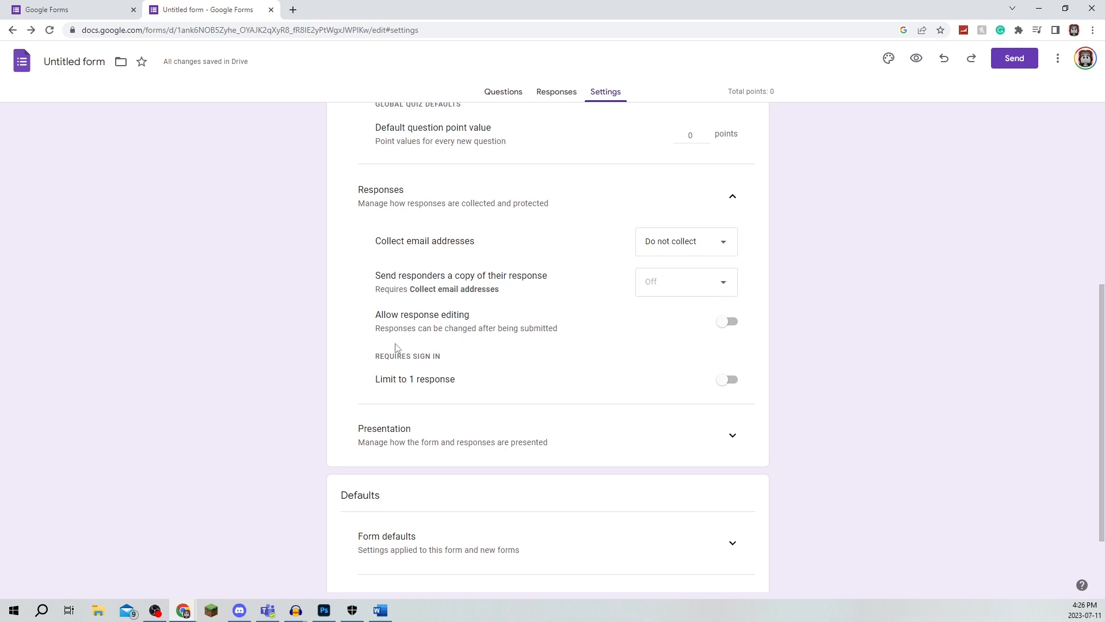
scroll(570, 302, down, 2)
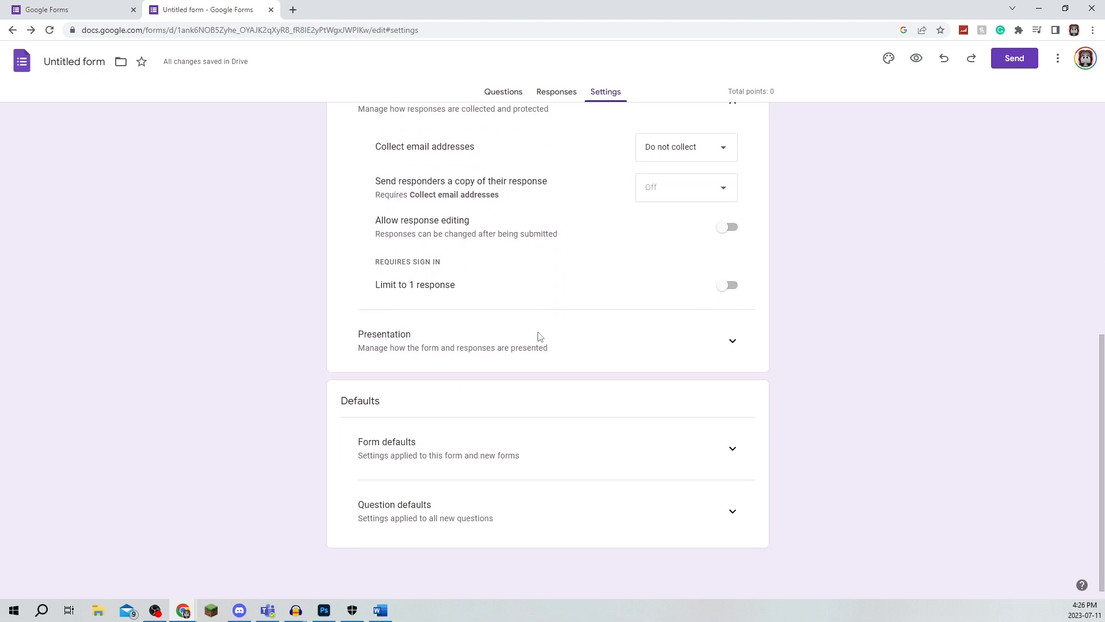
click(727, 455)
scroll(699, 436, down, 1)
click(729, 518)
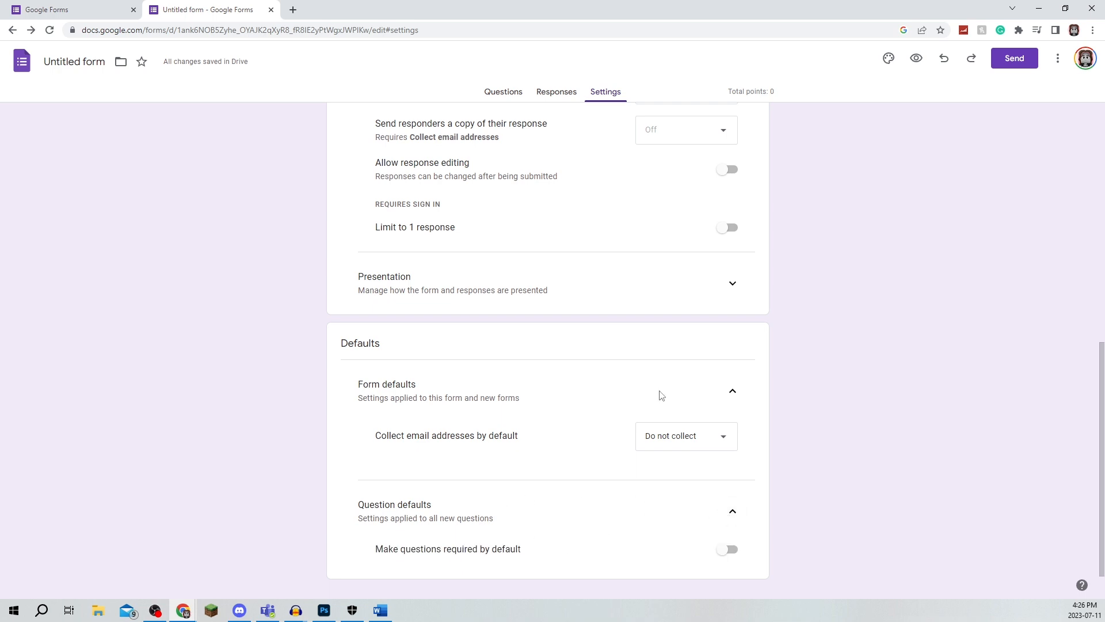
click(731, 518)
click(734, 396)
scroll(737, 374, up, 4)
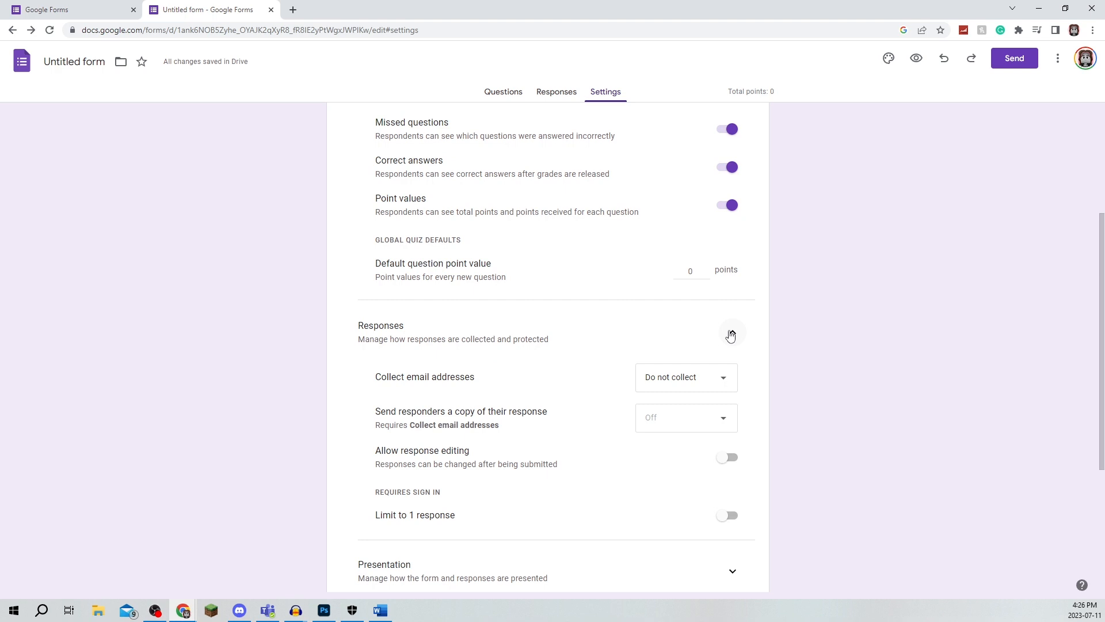
click(731, 334)
scroll(569, 358, up, 4)
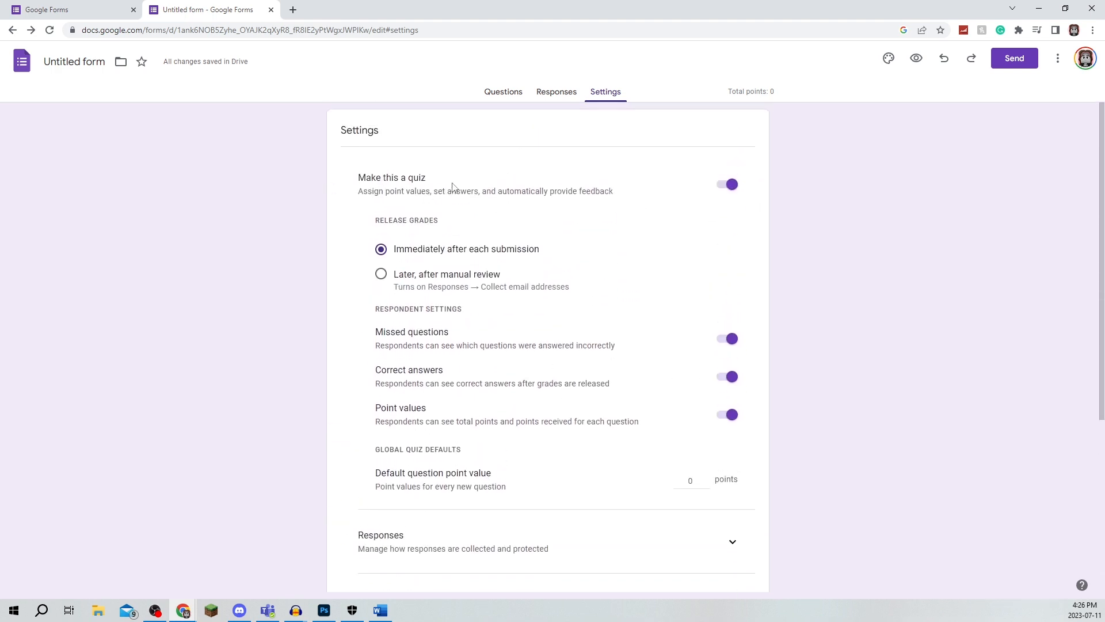
click(504, 91)
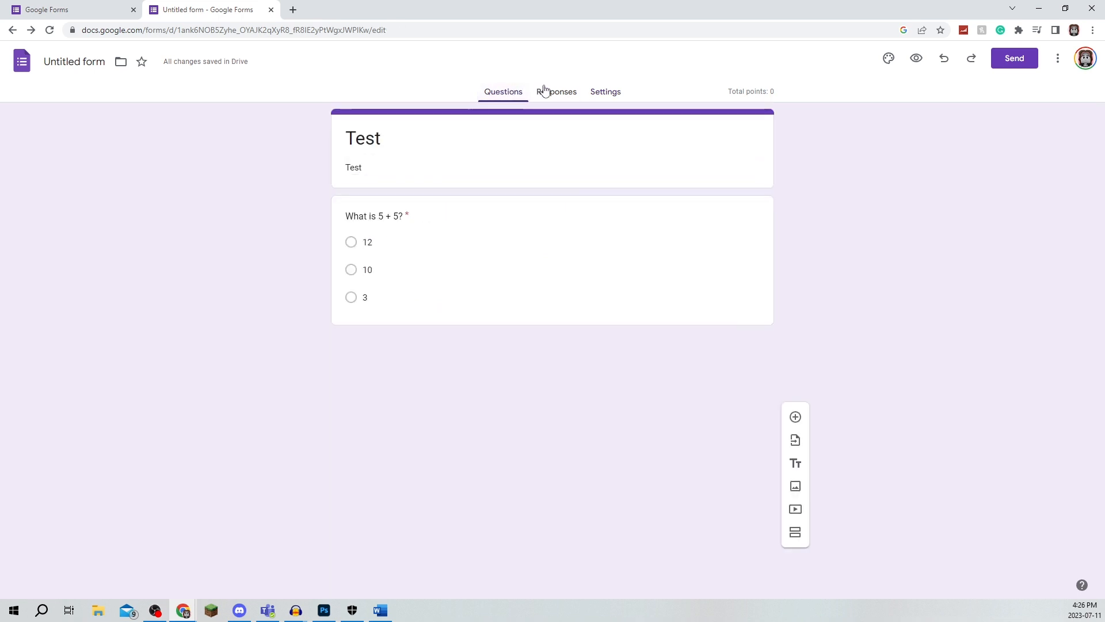
click(545, 91)
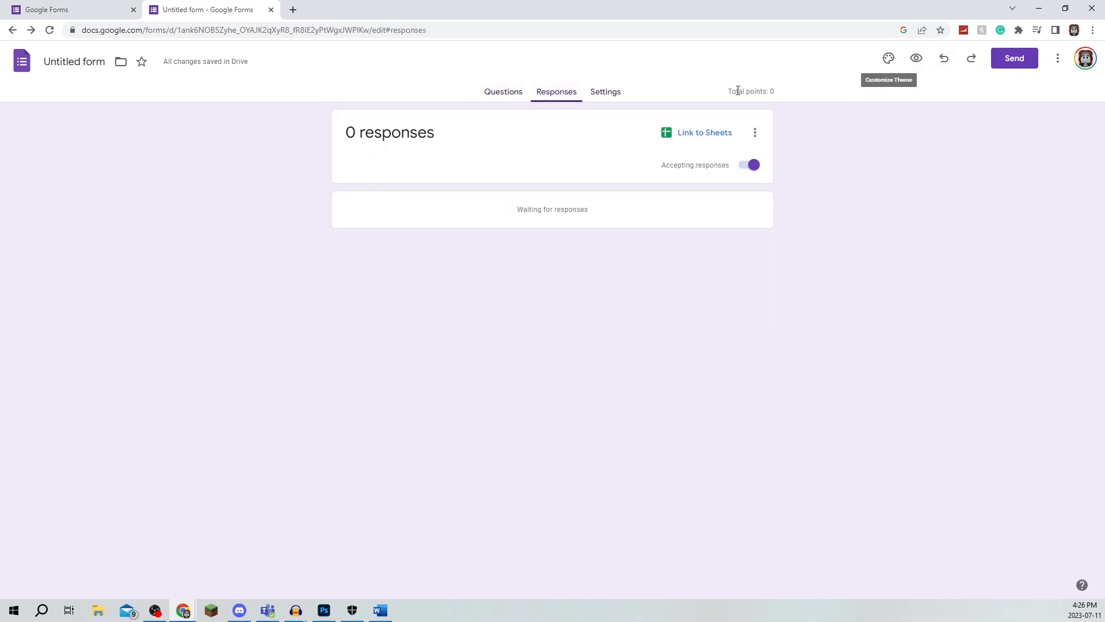
click(502, 95)
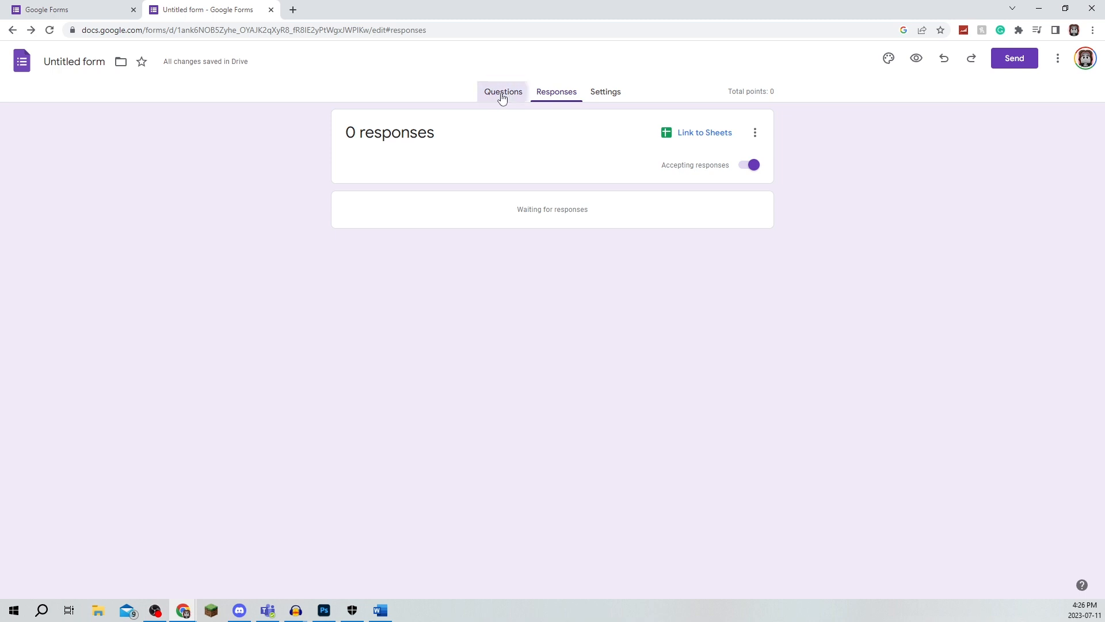
Step: Open the Responses page and review its more-options menu of response actions
click(543, 99)
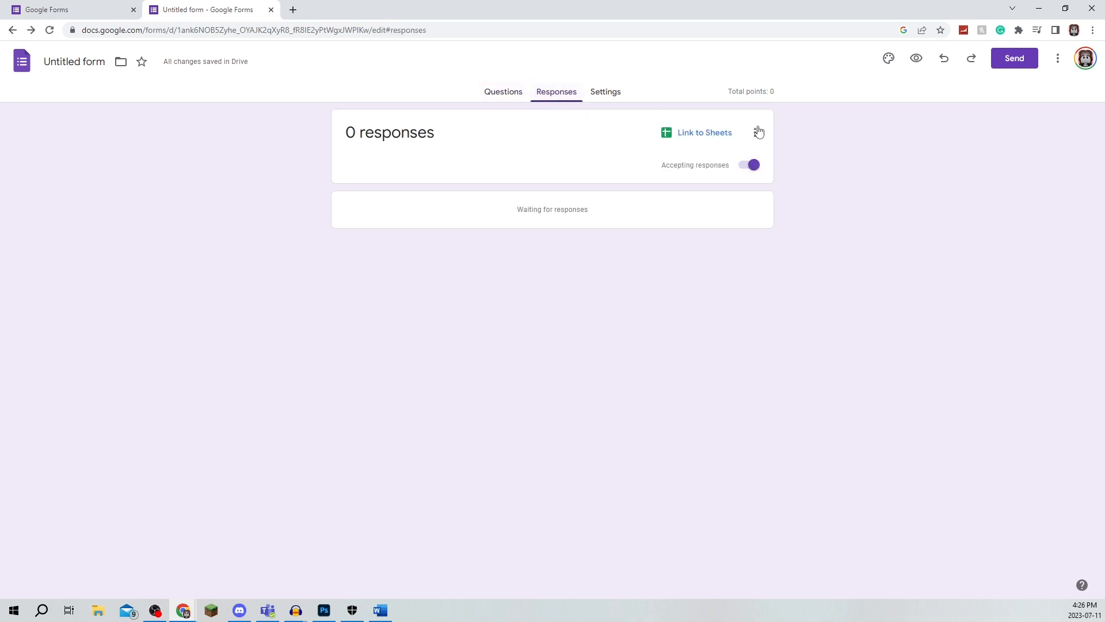
click(756, 132)
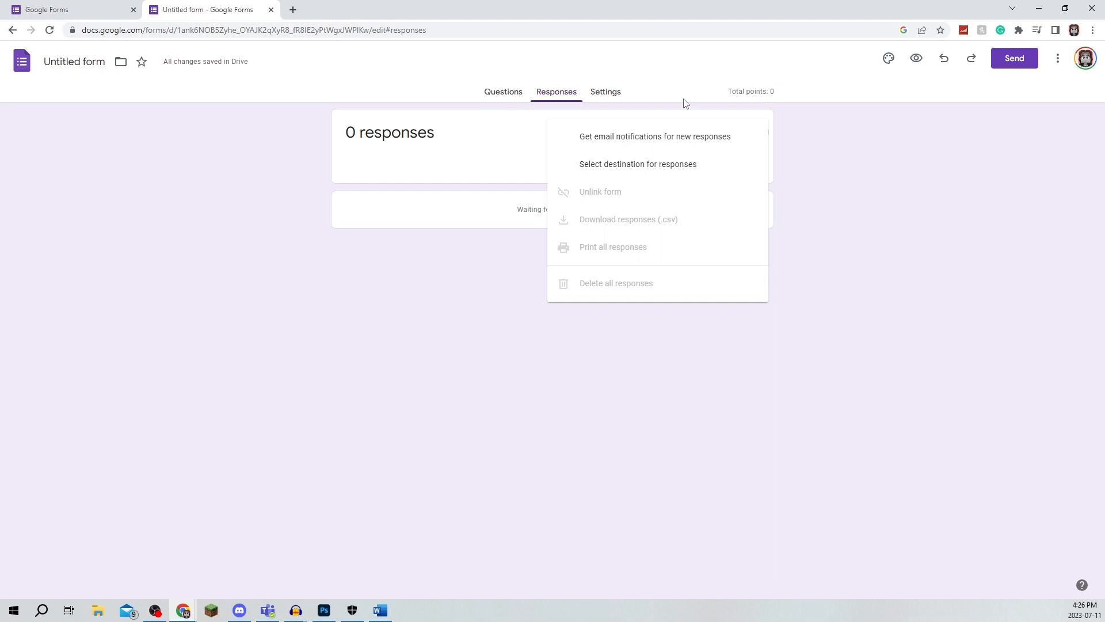
click(668, 103)
Step: Open the Send form dialog and view the form's shareable link, then close it and return to the questions
click(598, 98)
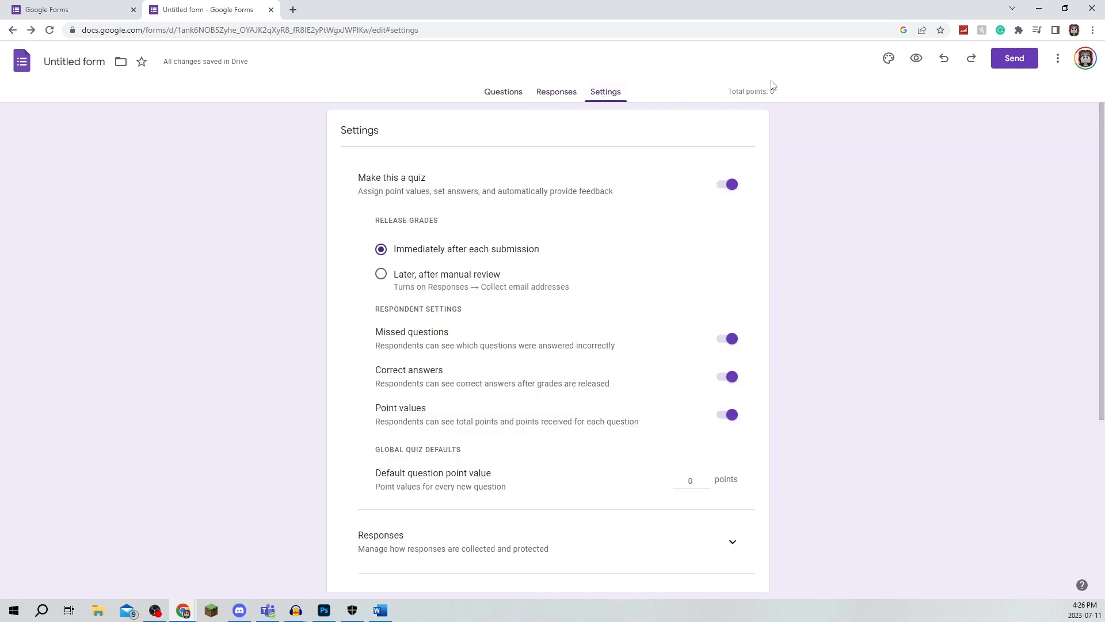
click(1030, 61)
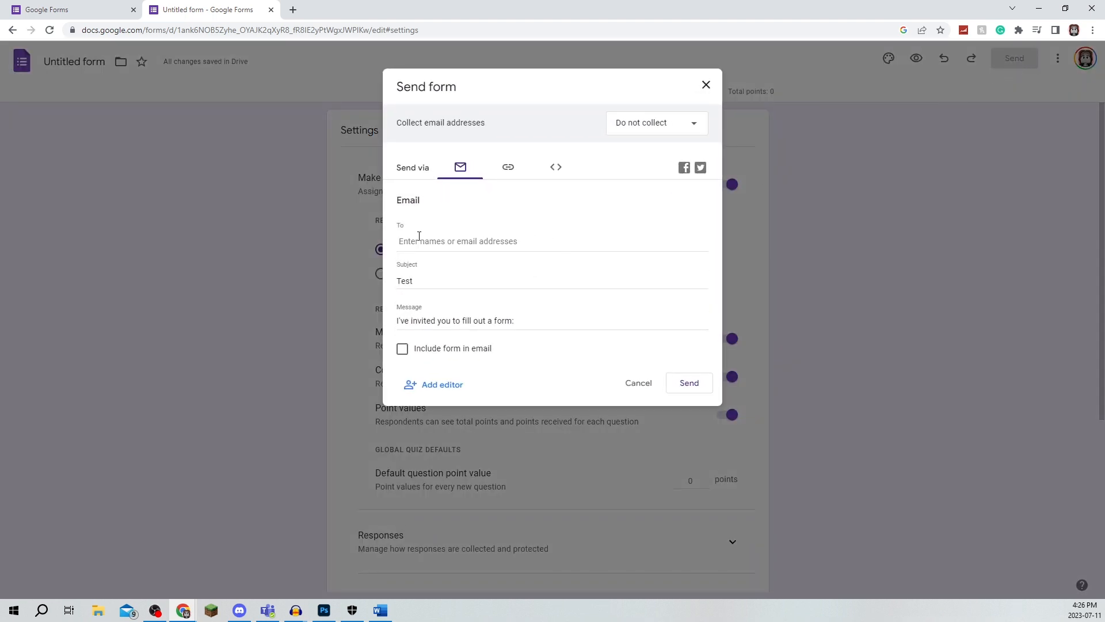
click(509, 168)
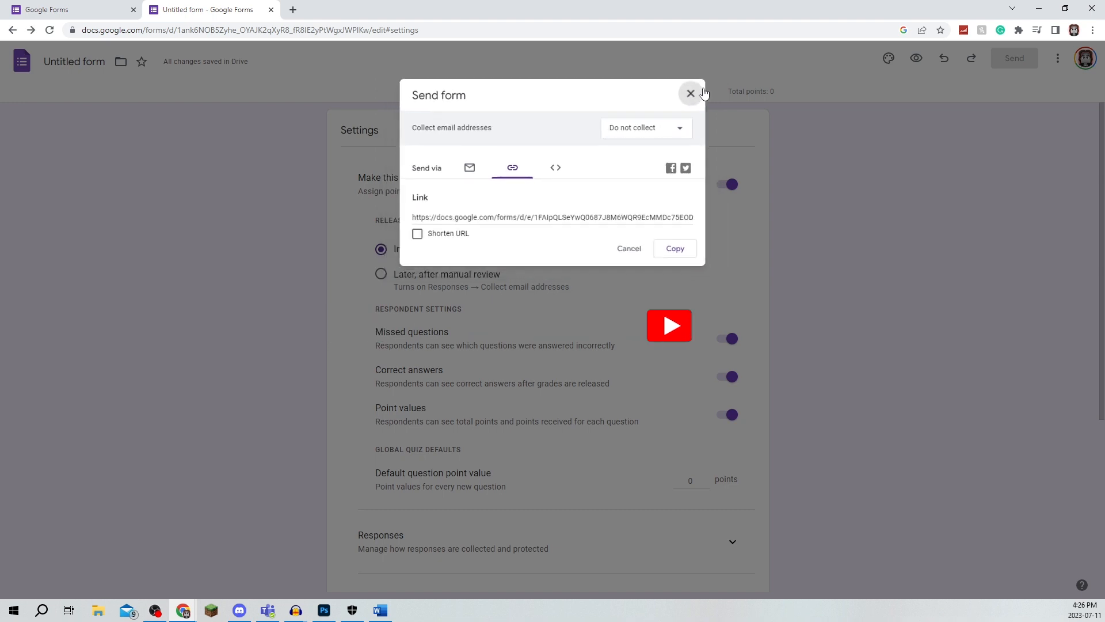
click(705, 86)
click(504, 92)
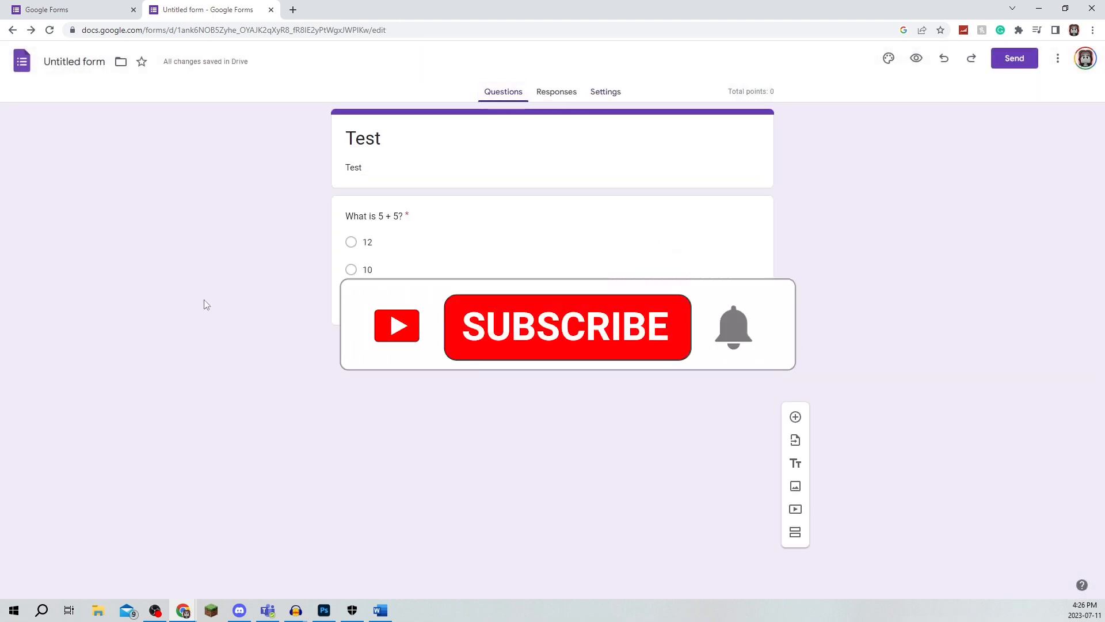